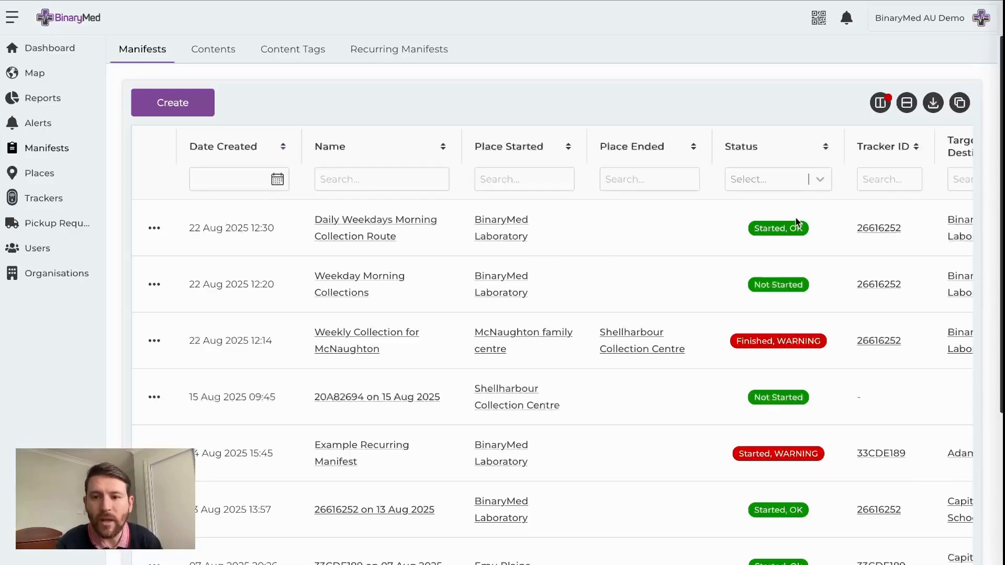
# Filter the manifests list by the Finished status, and clear the status filter again
pyautogui.click(789, 179)
pyautogui.click(753, 321)
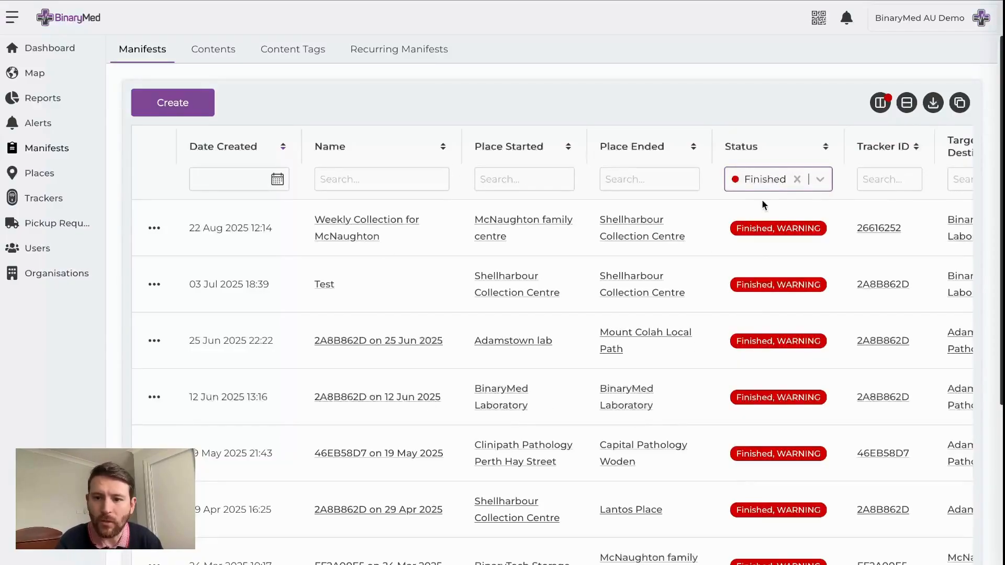
pyautogui.click(796, 180)
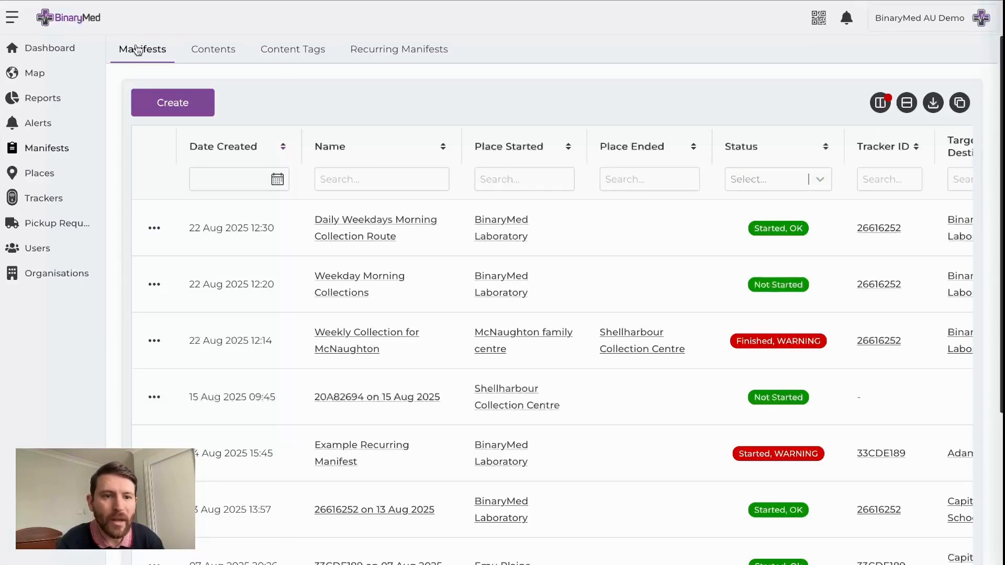
# Open tracker E50AC056 from the map's tracker list and start creating a manifest for it
pyautogui.click(46, 72)
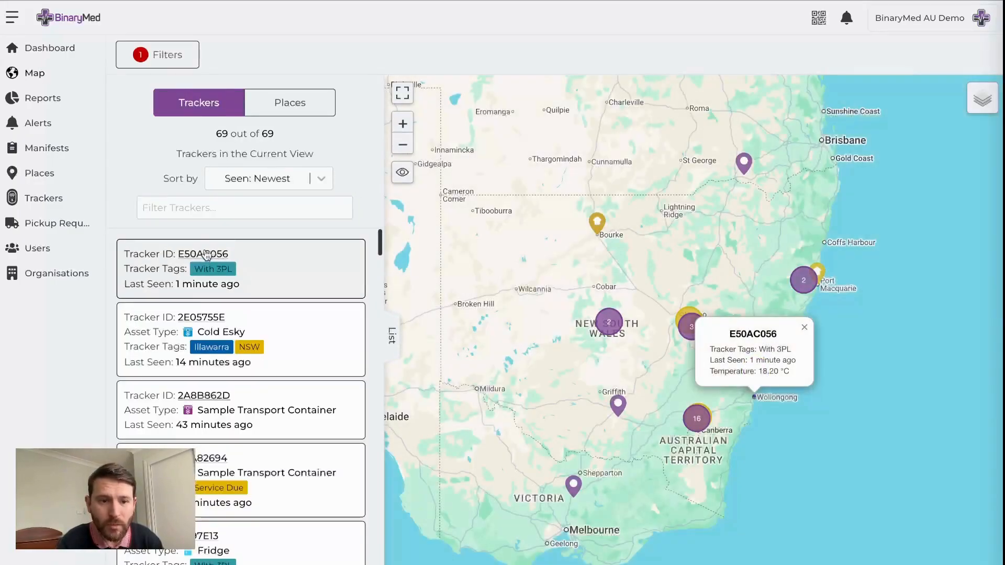
pyautogui.click(205, 252)
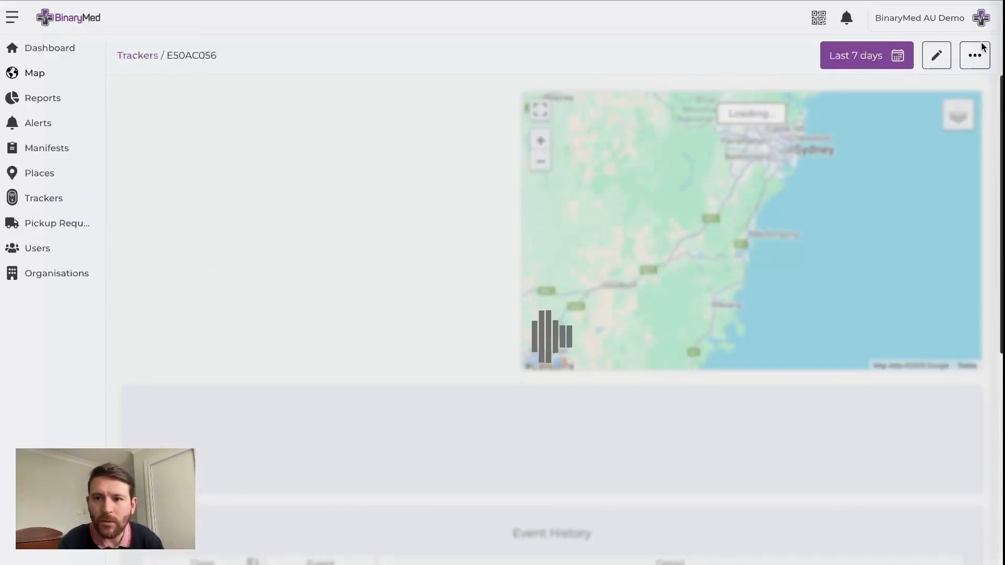
pyautogui.click(976, 58)
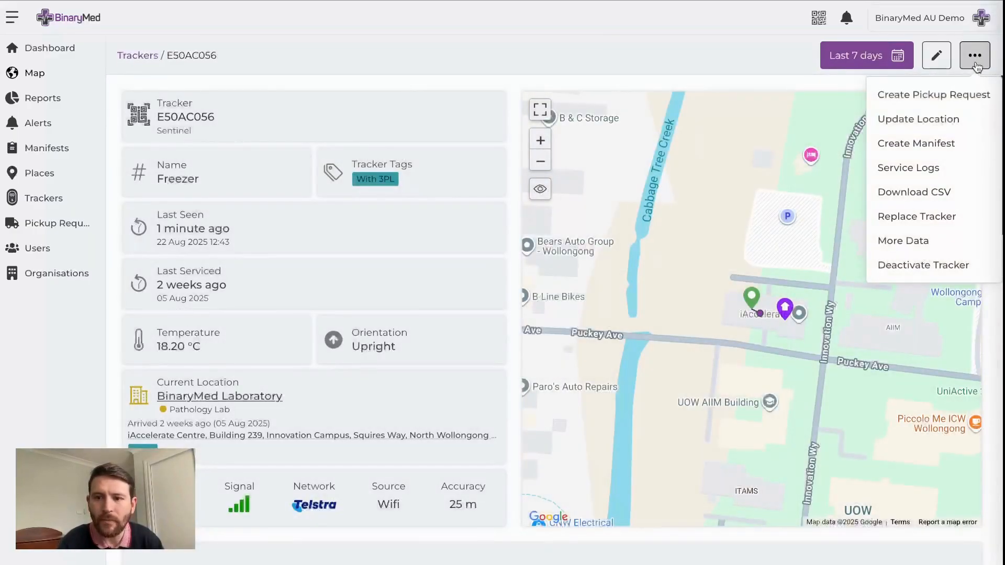
pyautogui.click(907, 144)
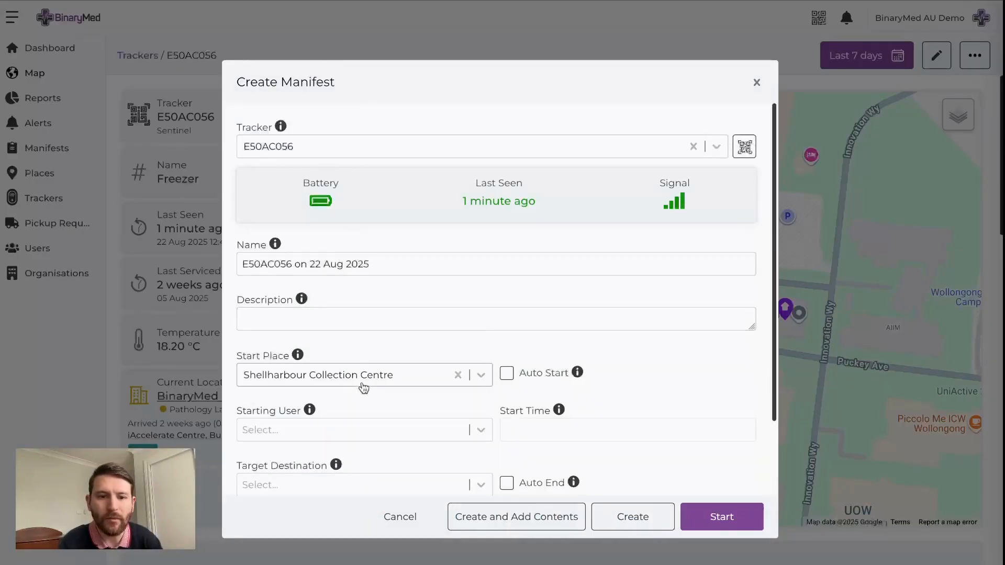
# Set the new manifest's target destination to BinaryMed Laboratory
pyautogui.scroll(-1, 398, 351)
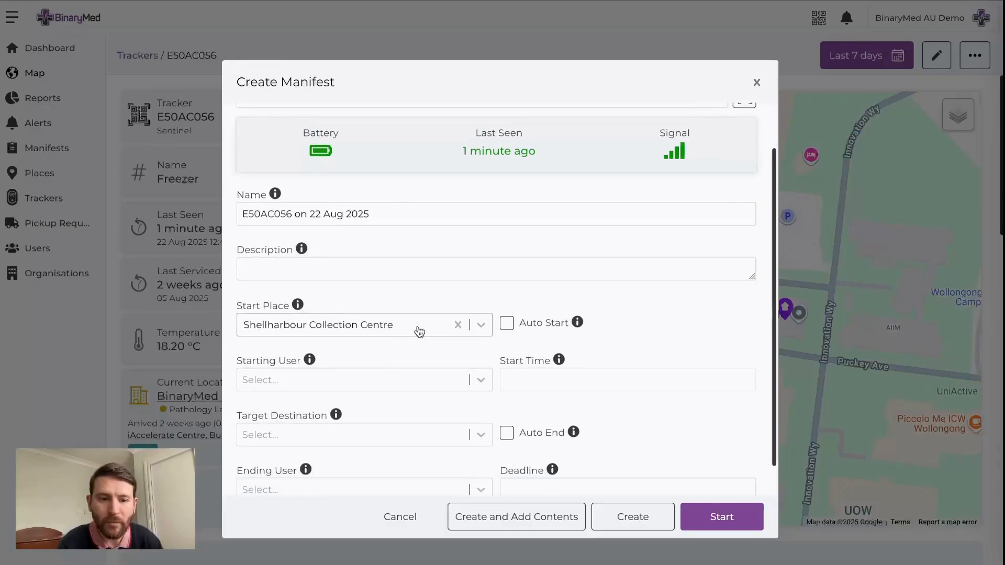
pyautogui.scroll(2, 363, 198)
pyautogui.scroll(-2, 417, 271)
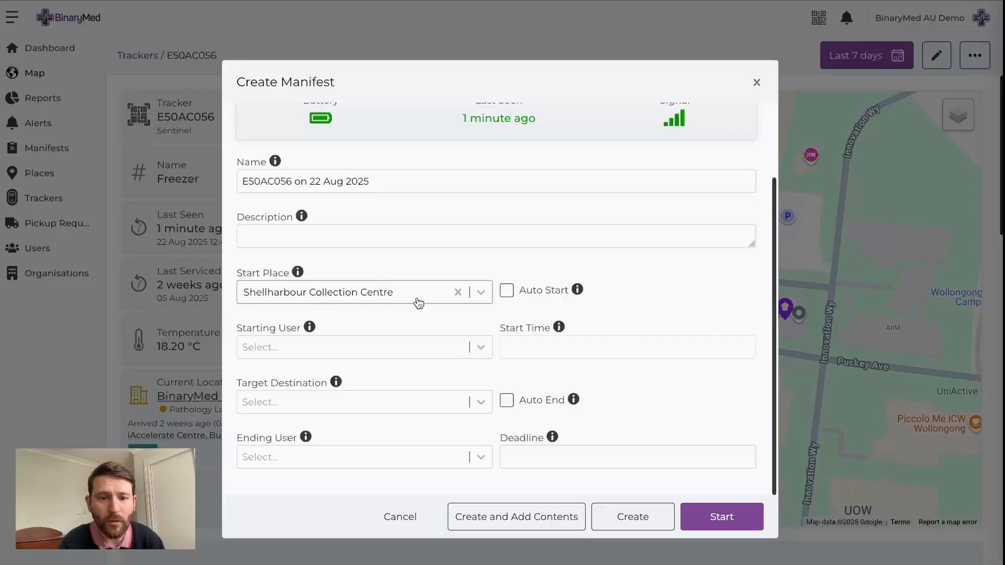
pyautogui.click(428, 407)
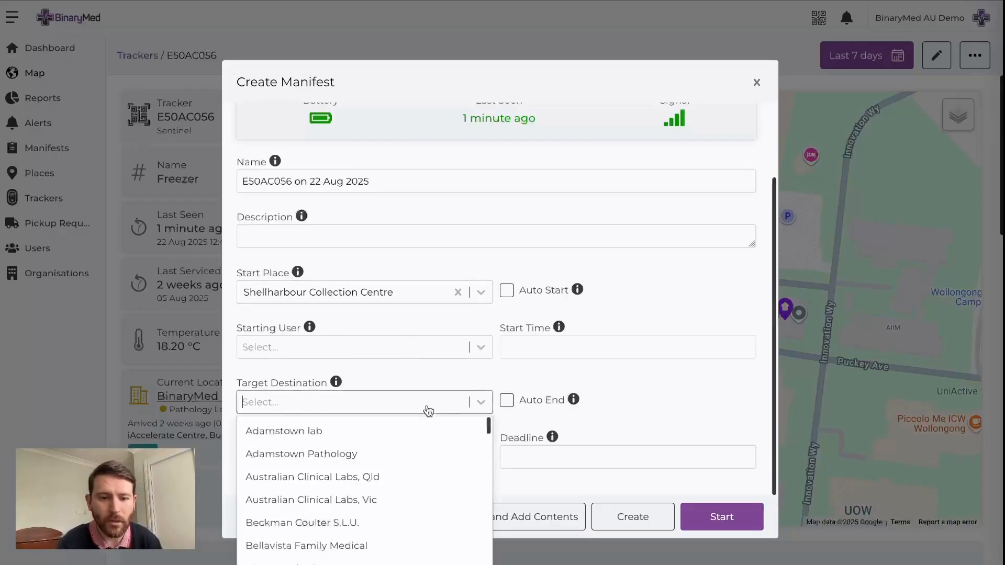
pyautogui.write('binary')
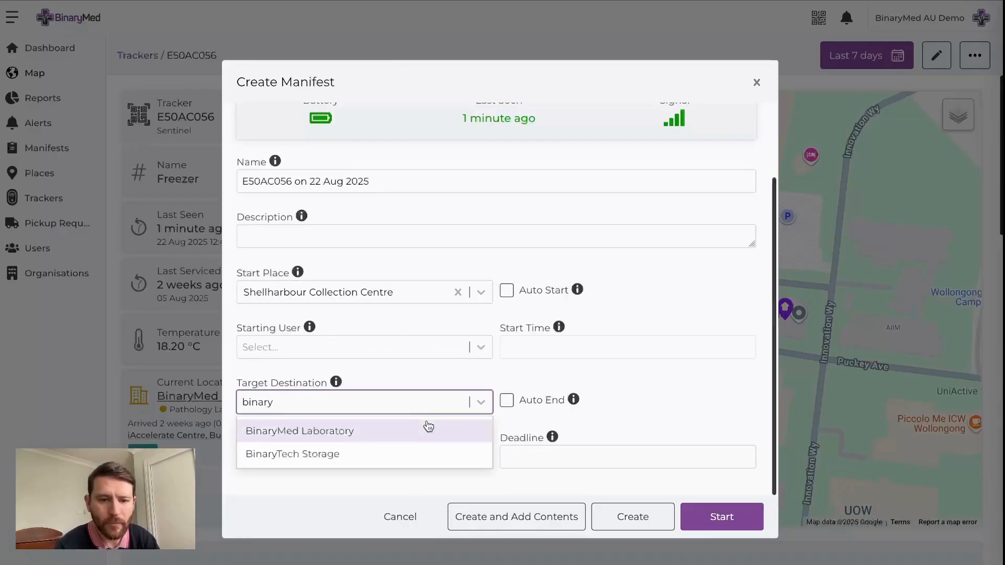
pyautogui.click(426, 425)
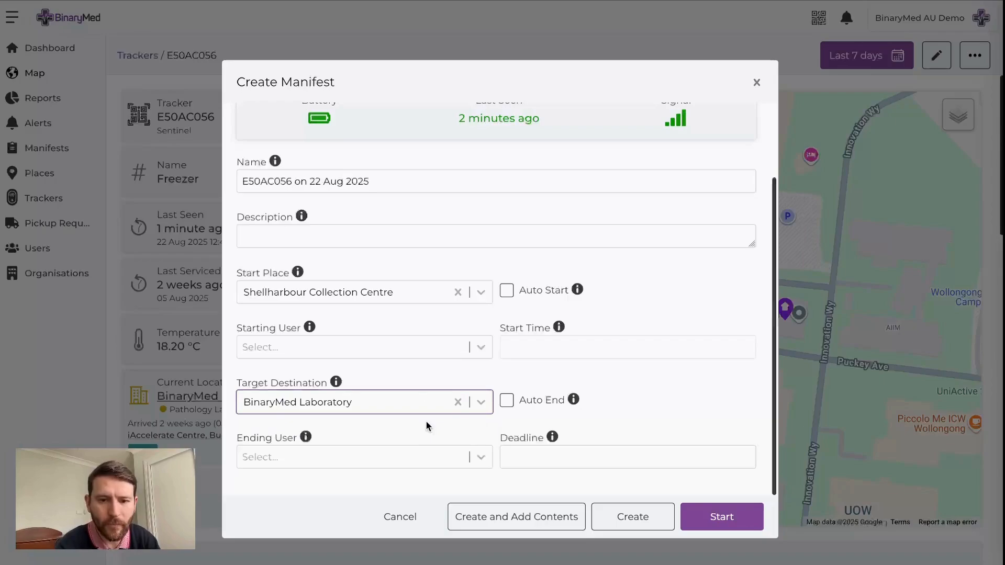
# Enable Auto Start and Auto End, choose the starting user, and create the manifest with the option to add contents
pyautogui.click(518, 290)
pyautogui.click(506, 402)
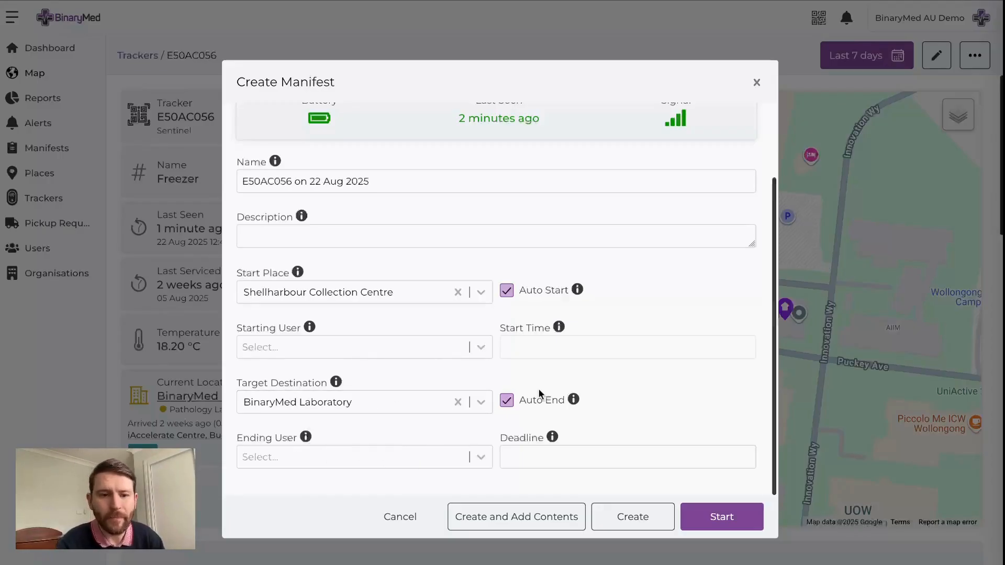
pyautogui.click(375, 347)
pyautogui.click(366, 396)
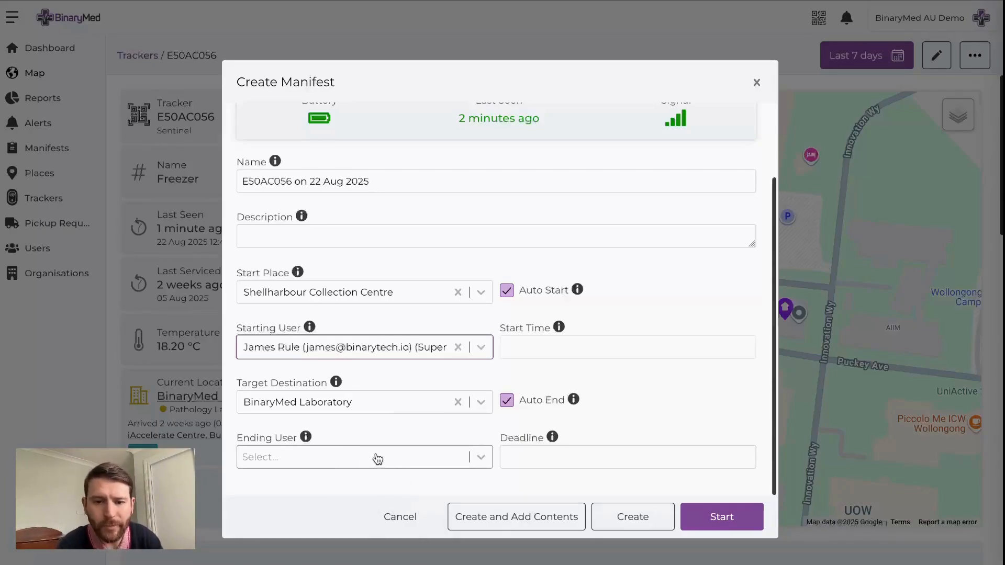
pyautogui.click(547, 522)
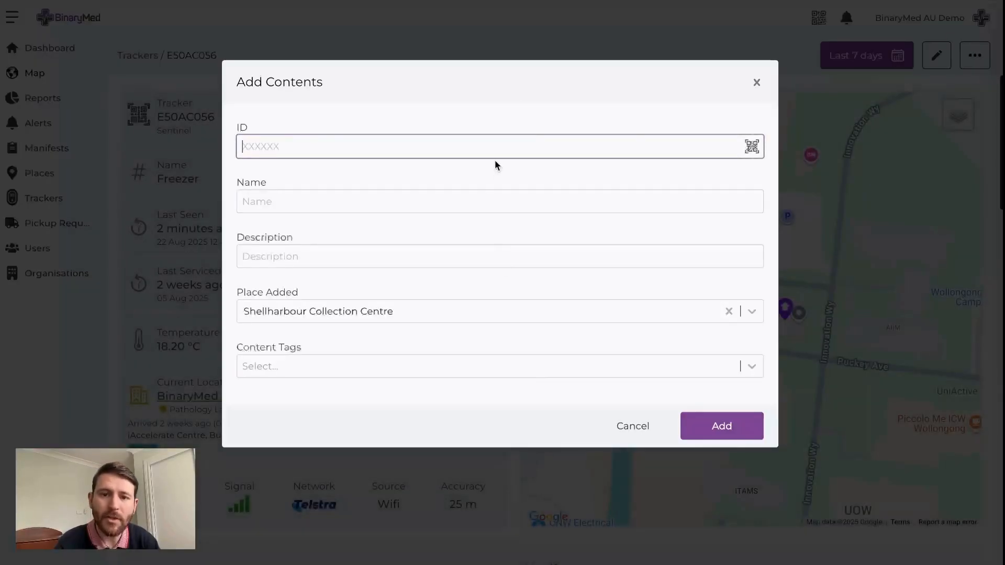
# Tag the contents as Urgent and Cold and name them Tubes
pyautogui.click(497, 144)
pyautogui.click(504, 121)
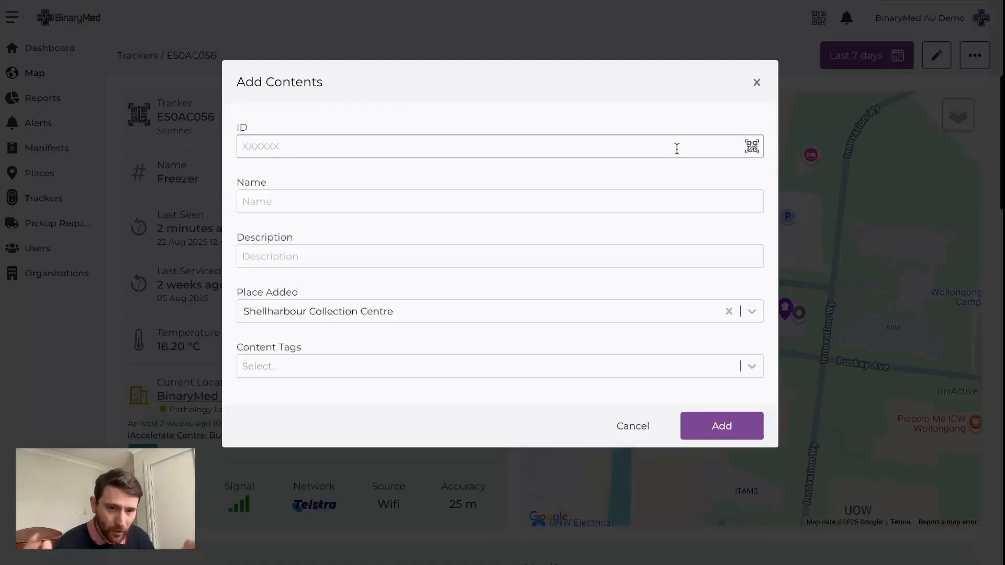
pyautogui.click(399, 371)
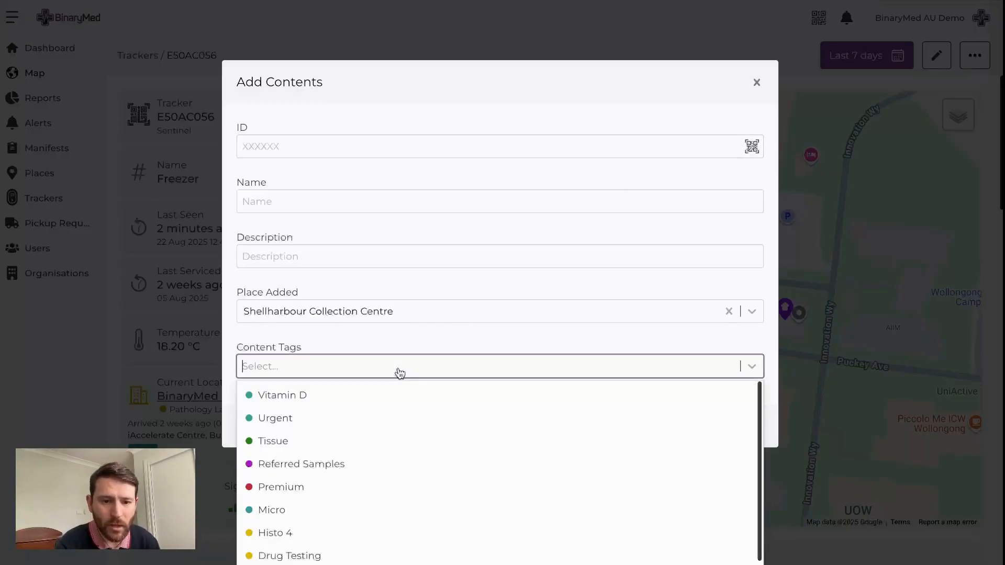
pyautogui.click(332, 418)
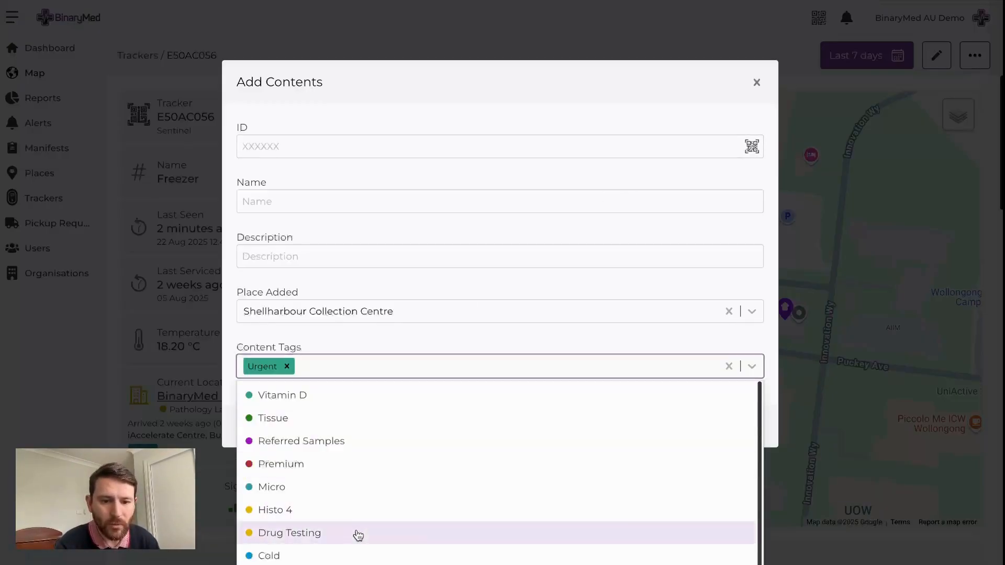
pyautogui.click(352, 556)
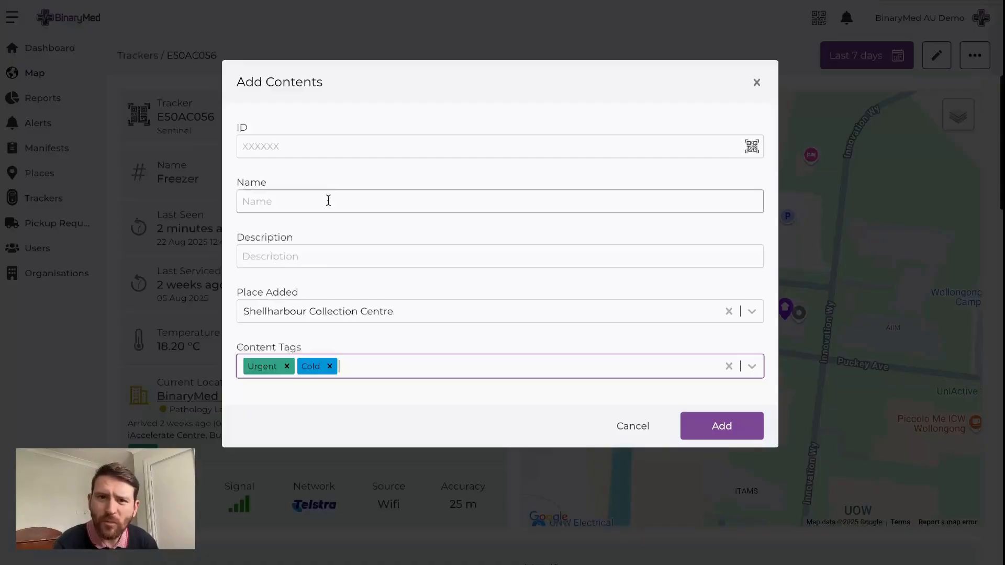
pyautogui.click(329, 197)
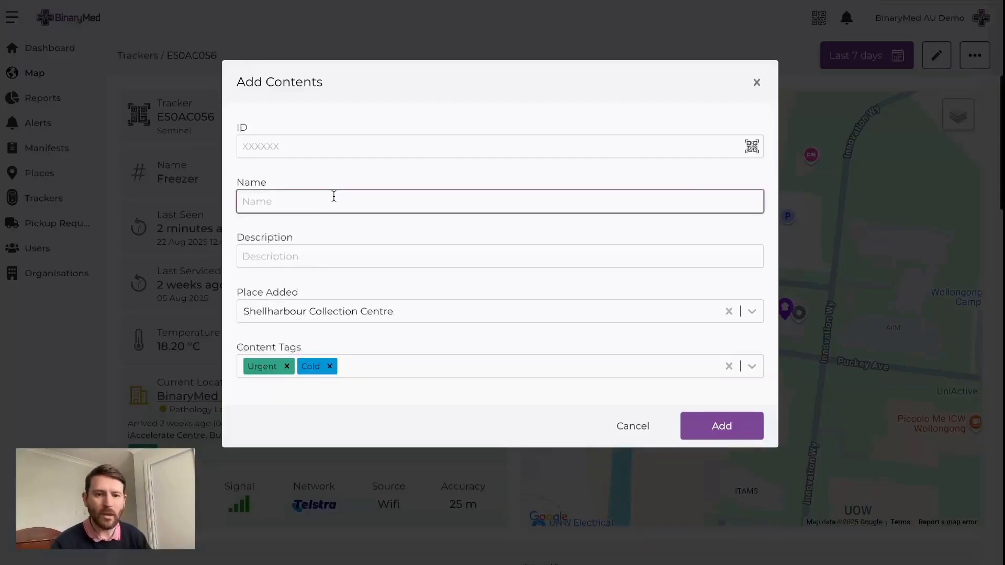
pyautogui.write('Tubes')
# Add two content items with the IDs SAMPLE123 and SAMPLE124
pyautogui.click(339, 146)
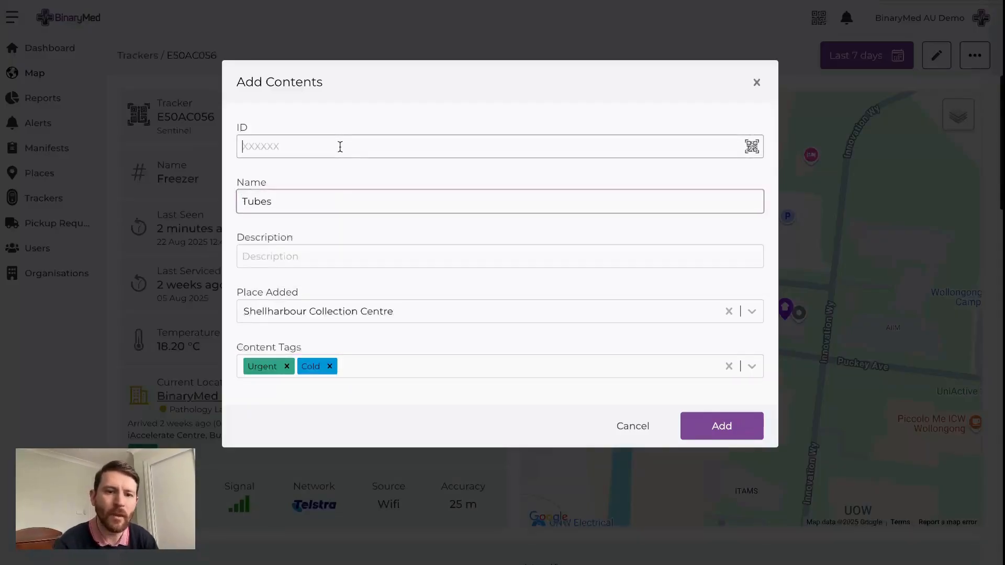
pyautogui.write('SAMPLE123')
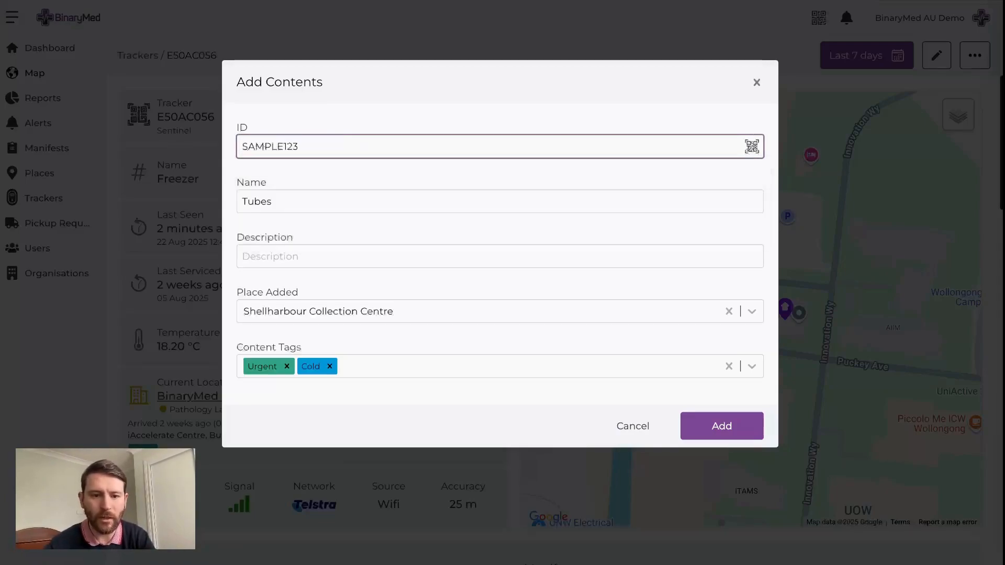
pyautogui.press('Return')
pyautogui.write('SAMPLE124')
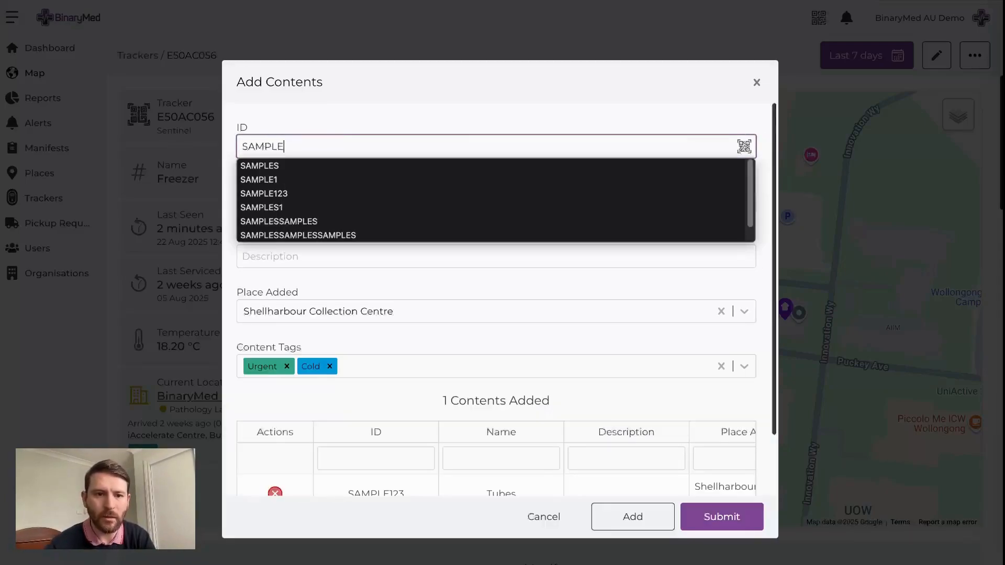
pyautogui.press('Return')
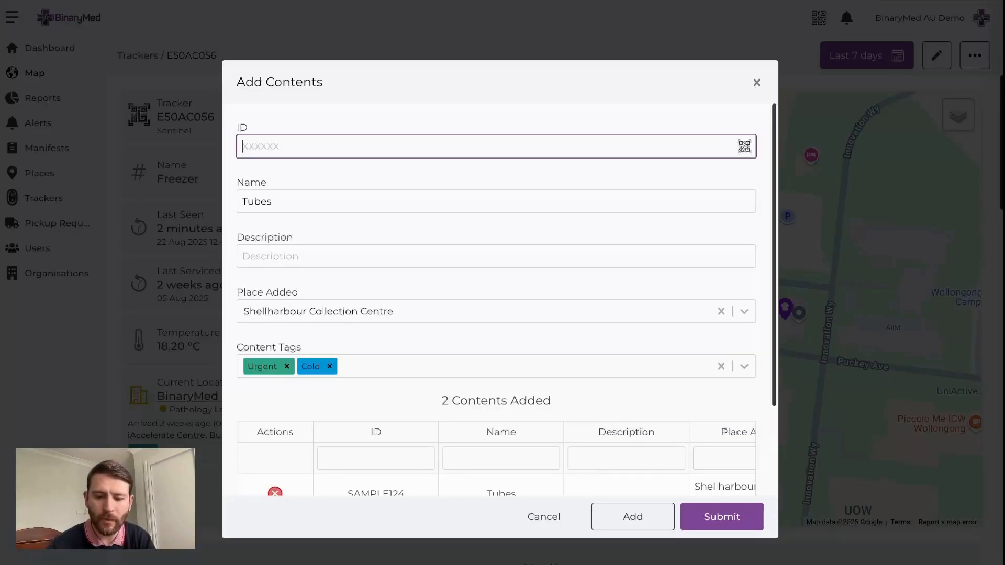
# Add content items SAMPLE125 and SAMPLE126, and submit the contents to the manifest
pyautogui.write('SAMPLE125')
pyautogui.press('Return')
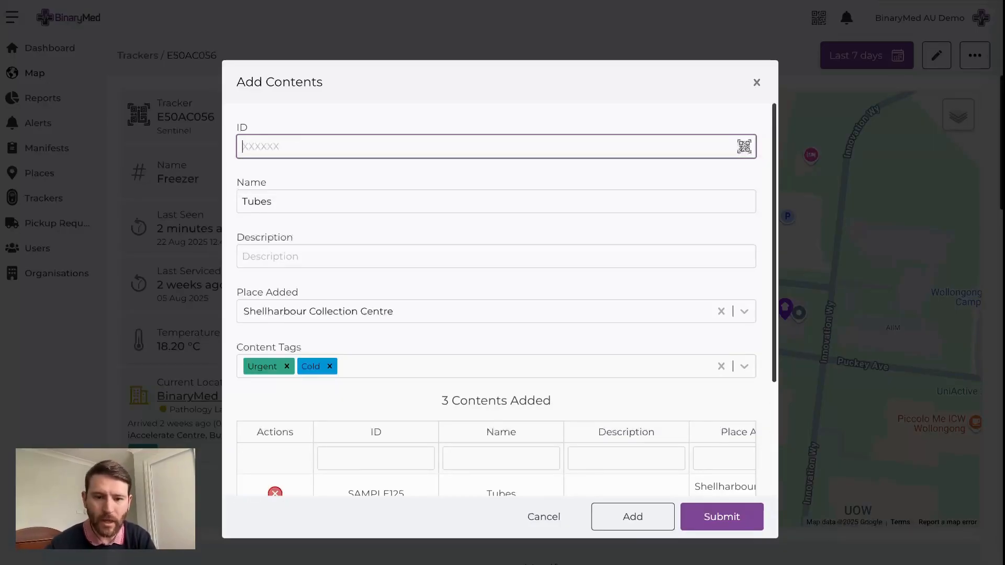
pyautogui.write('SAMPLE126')
pyautogui.press('Return')
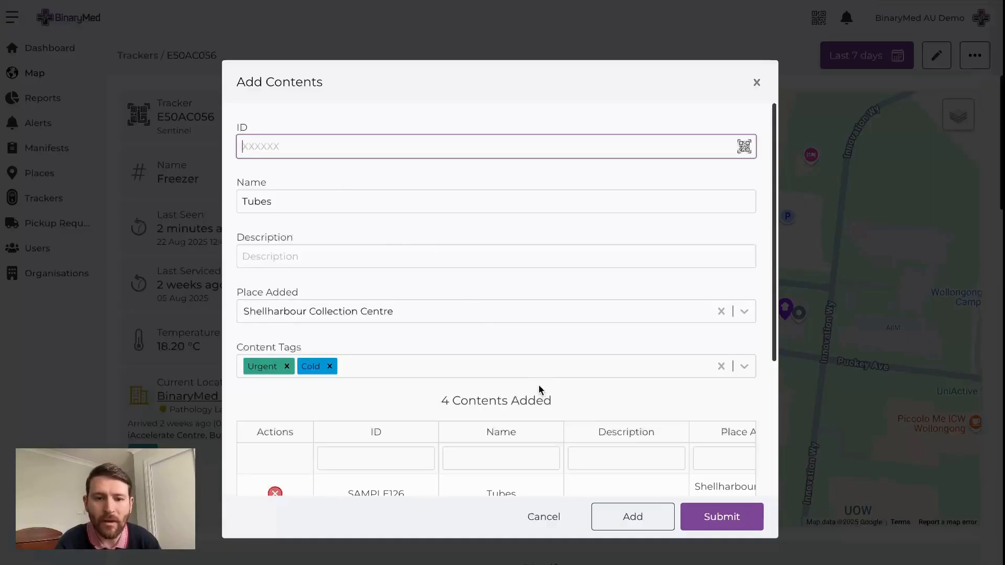
pyautogui.click(722, 519)
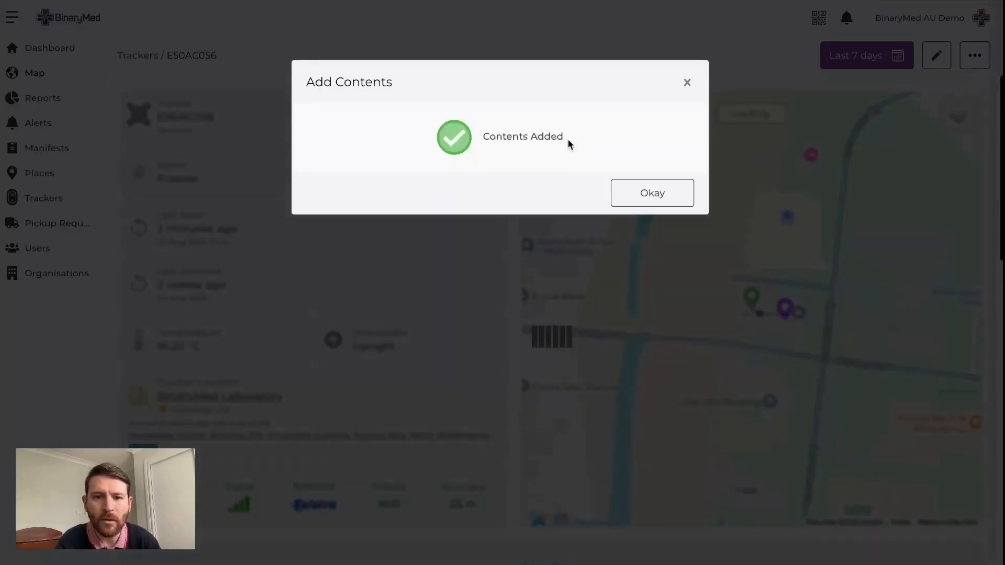
pyautogui.click(612, 196)
# Open the manifest "E50AC056 on 22 Aug 2025" from the tracker's manifests and review its details and contents
pyautogui.scroll(-4, 411, 275)
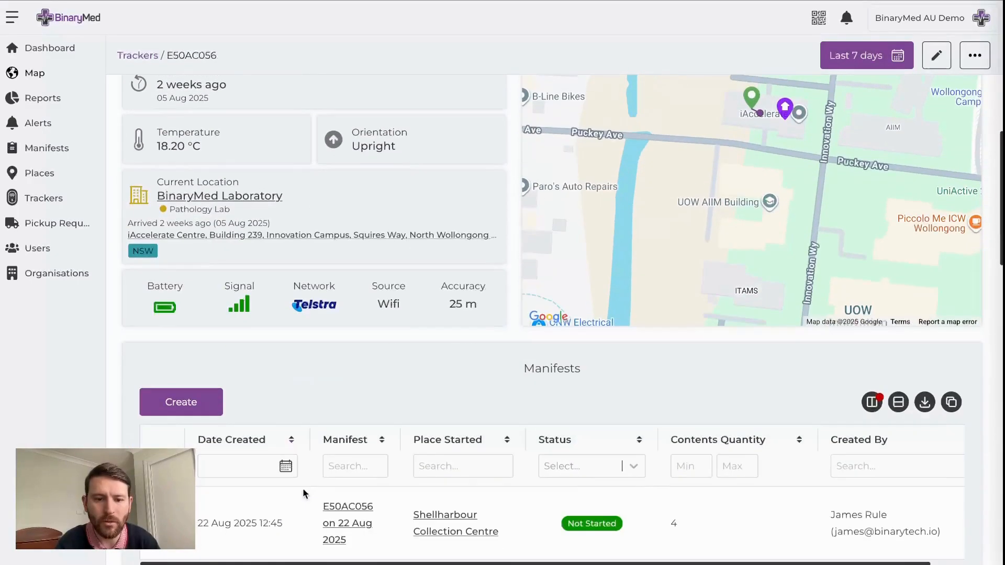
pyautogui.click(360, 514)
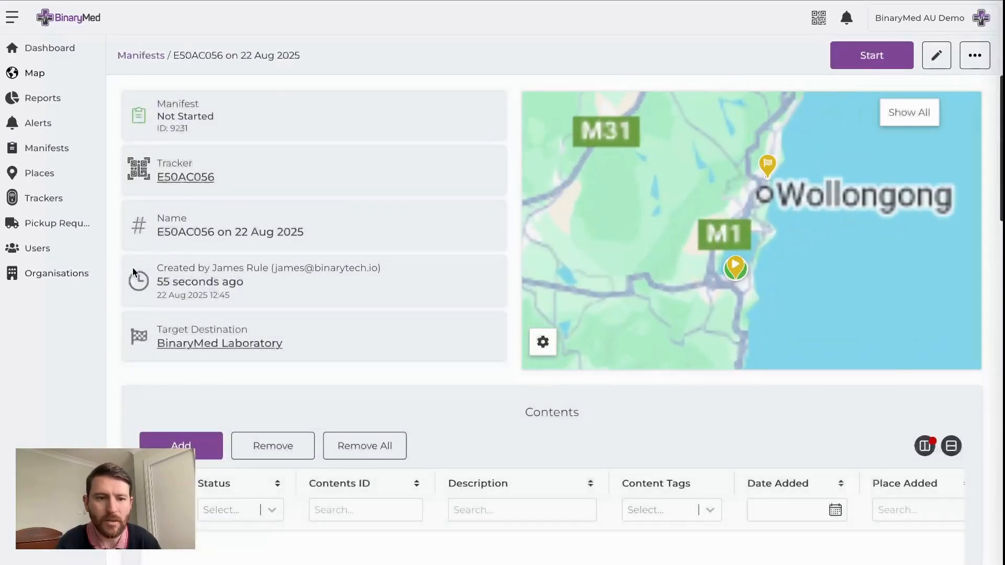
pyautogui.scroll(-4, 124, 272)
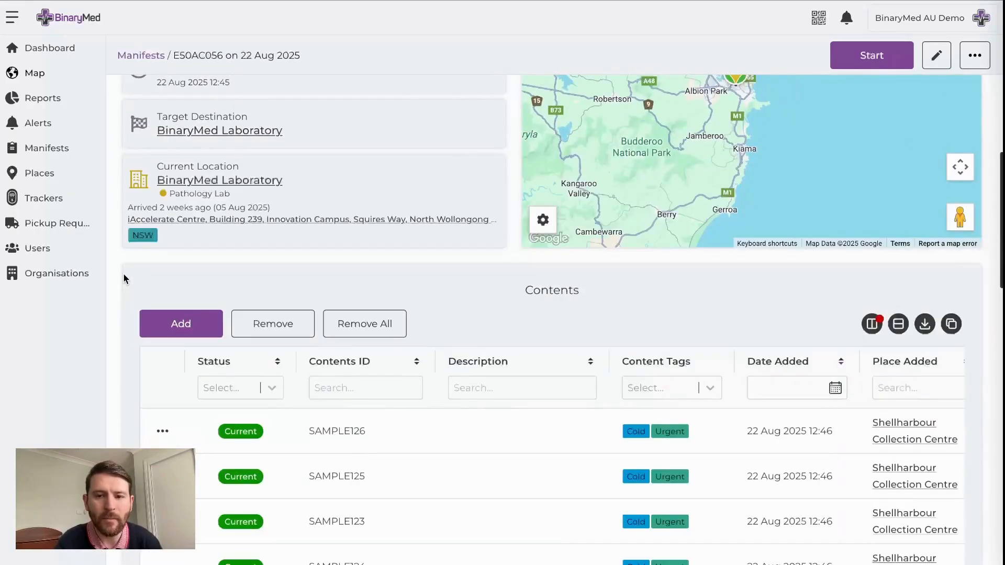
pyautogui.scroll(-3, 123, 274)
pyautogui.scroll(6, 124, 274)
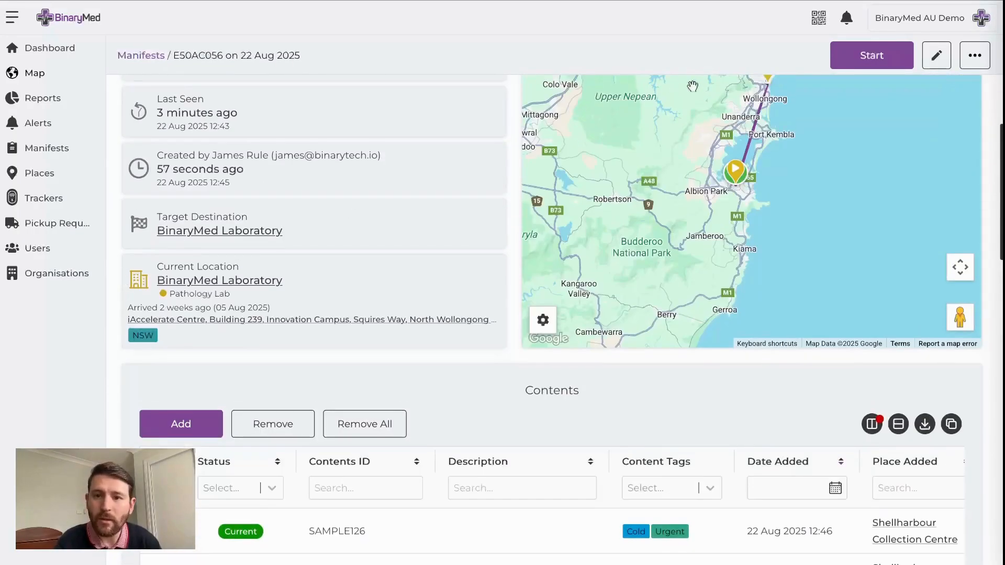
# Start the manifest with its existing start place, starting user and target destination
pyautogui.click(844, 63)
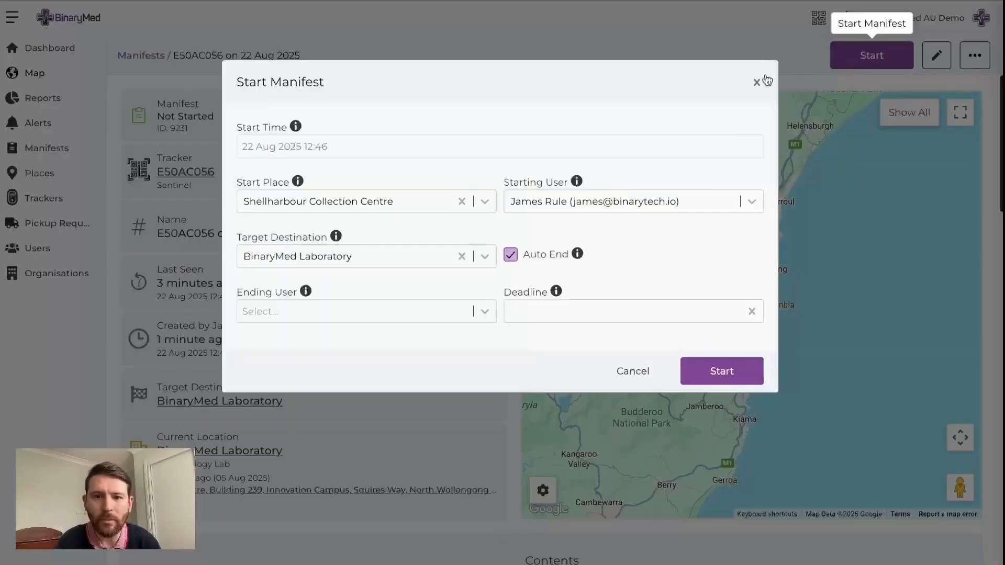
pyautogui.click(715, 379)
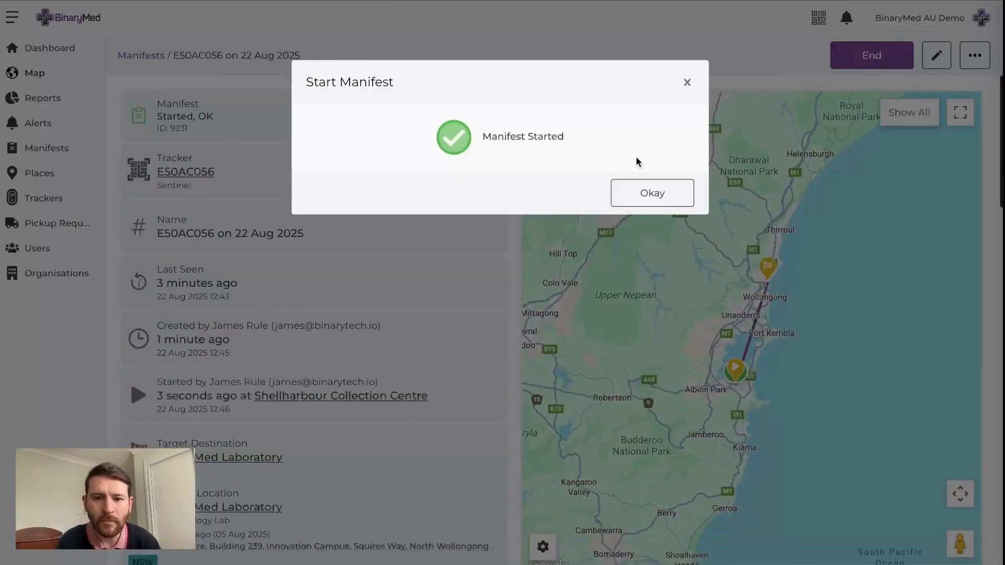
pyautogui.click(657, 193)
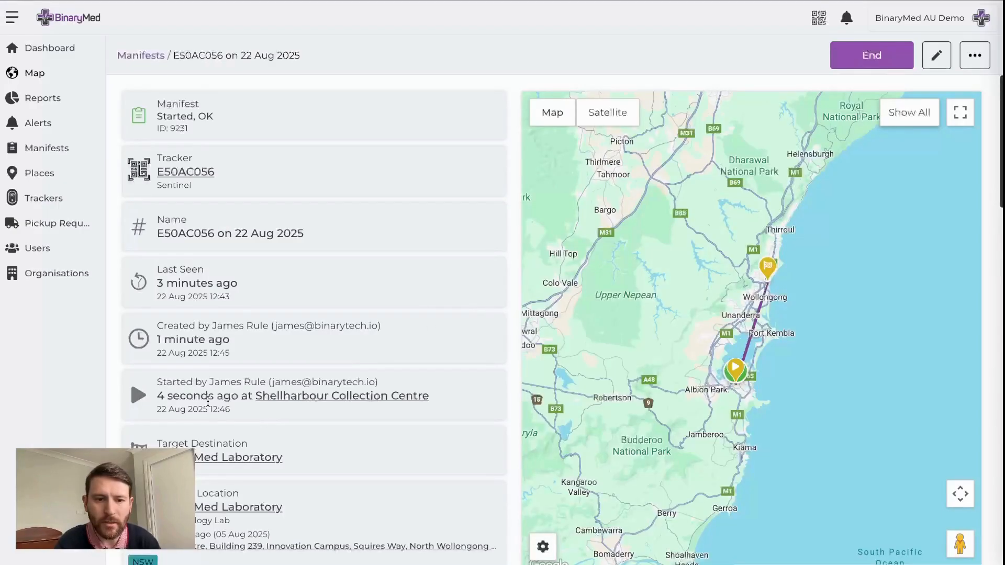
# Review the started manifest's contents list and its tracking charts for sample, movement, events and temperature
pyautogui.scroll(-8, 149, 372)
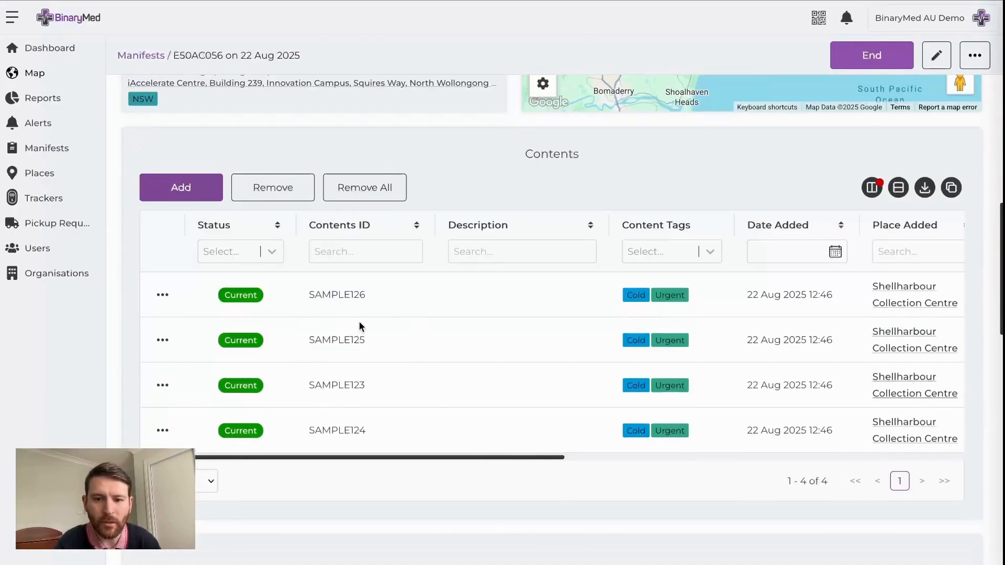
pyautogui.scroll(-5, 359, 321)
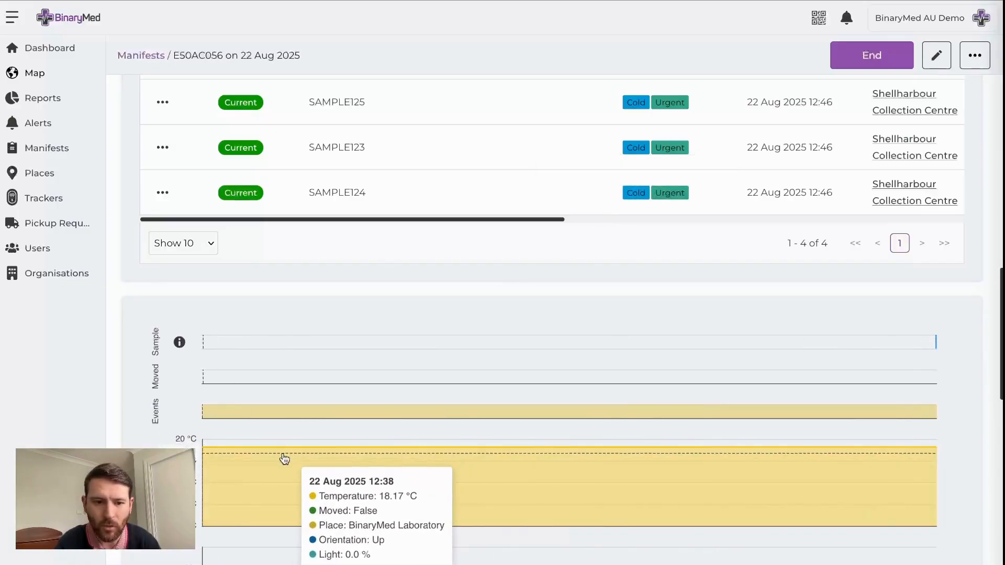
pyautogui.scroll(5, 131, 338)
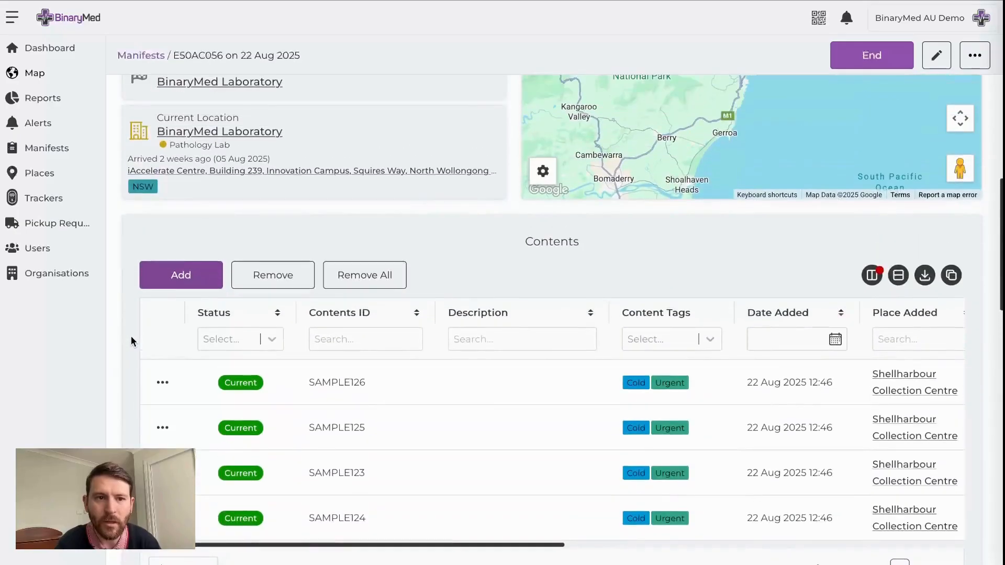
pyautogui.scroll(6, 131, 338)
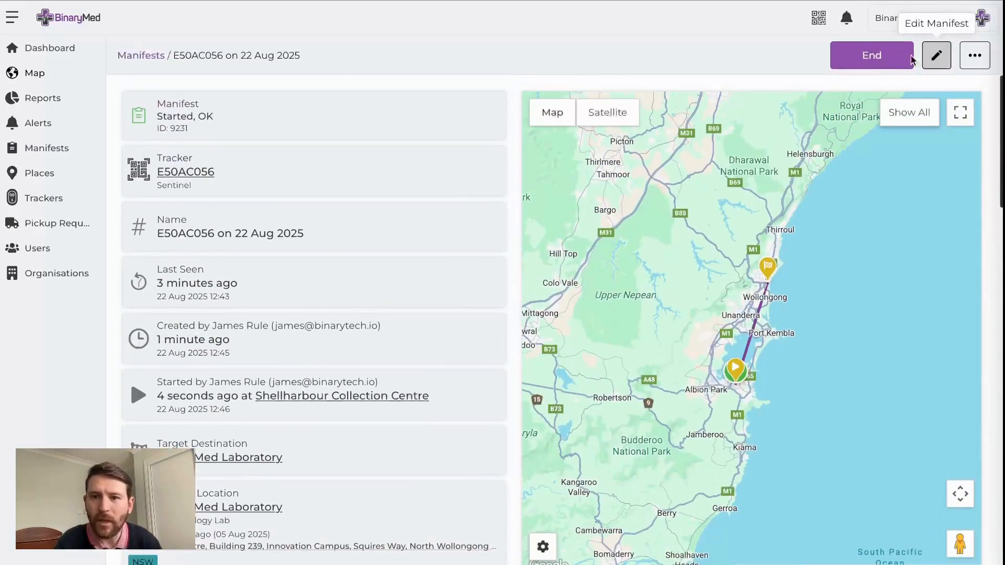
# End the manifest "E50AC056 on 22 Aug 2025" and dismiss the confirmation message
pyautogui.click(869, 59)
pyautogui.click(654, 301)
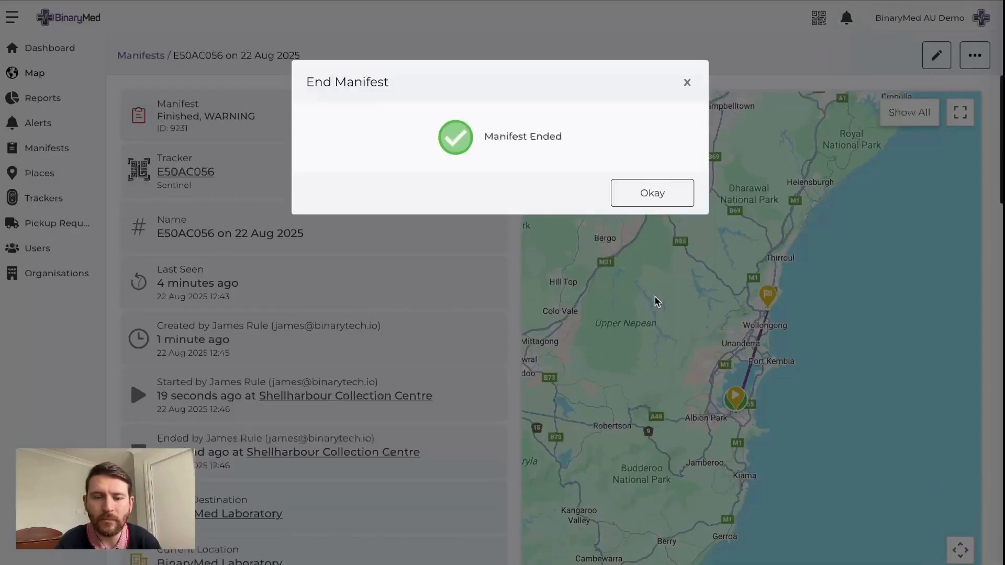
pyautogui.click(650, 192)
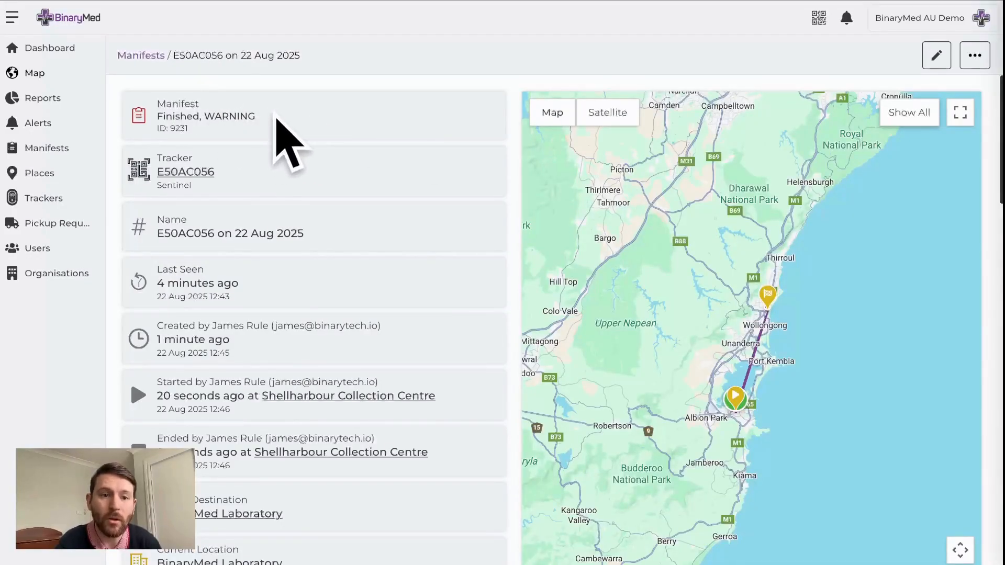
# Review the ended manifest's status, start and end places, target destination and current location
pyautogui.scroll(-3, 402, 394)
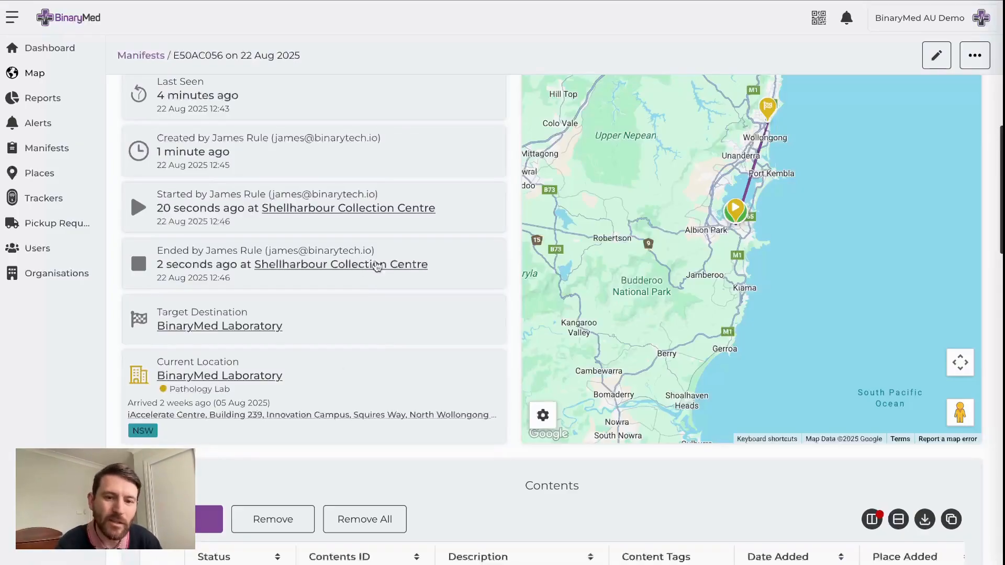
pyautogui.scroll(3, 216, 255)
pyautogui.scroll(-2, 260, 407)
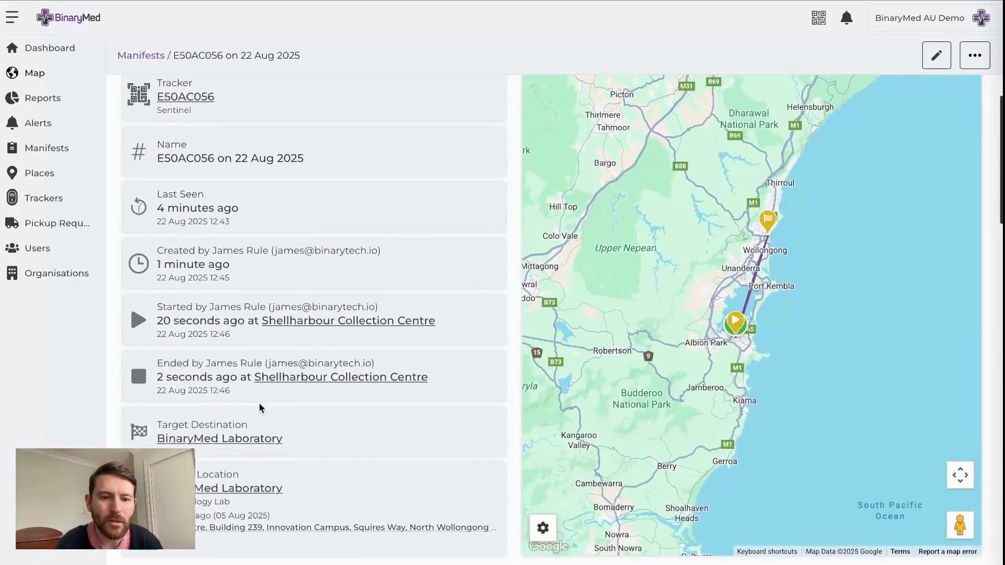
pyautogui.scroll(-4, 185, 346)
pyautogui.scroll(5, 180, 343)
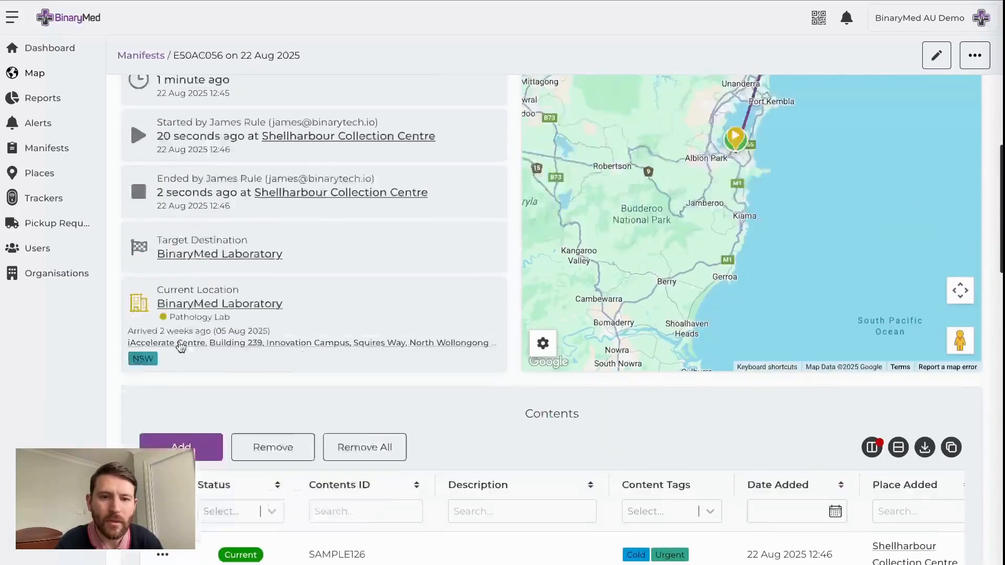